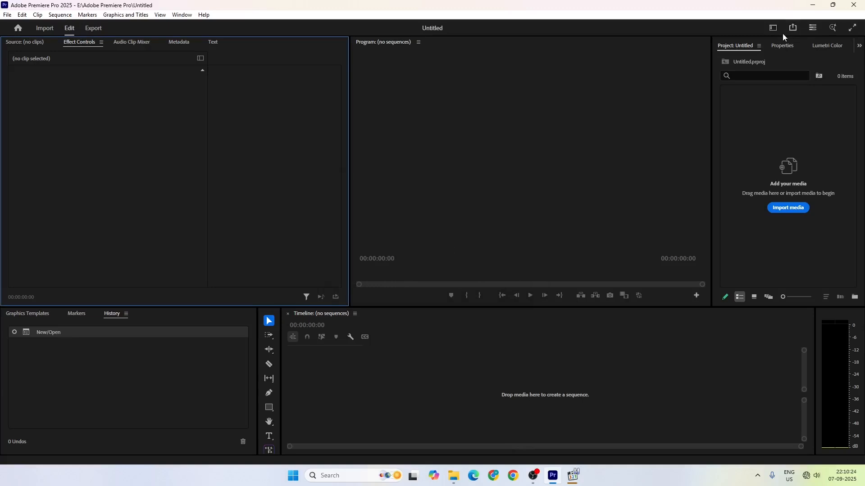
Dock the Project panel in the group with Markers and History and create a new sequence in the project
click(720, 70)
drag(728, 46, 184, 305)
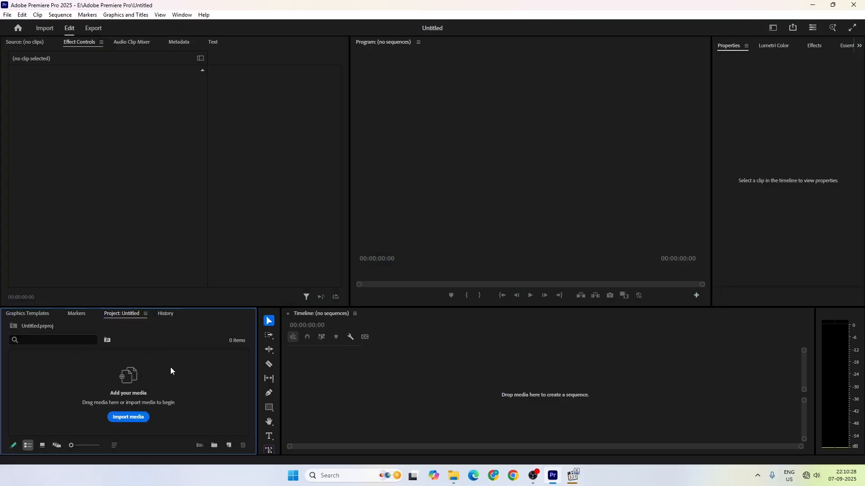
click(228, 445)
click(248, 344)
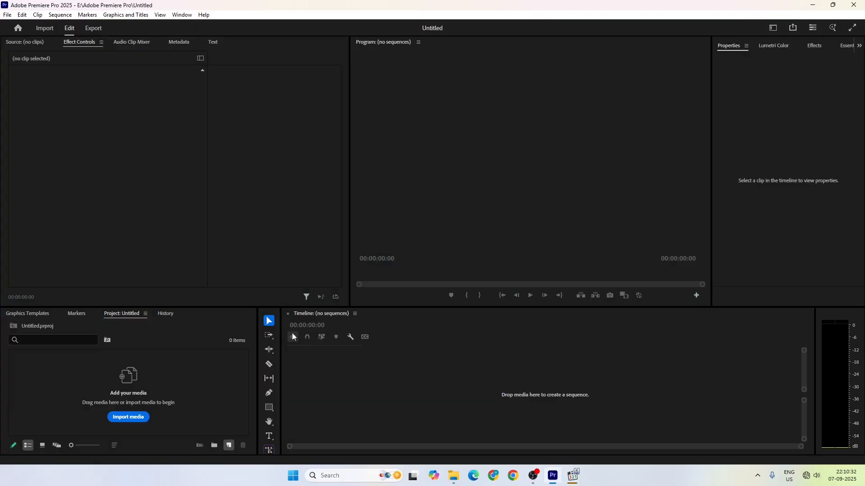
click(547, 400)
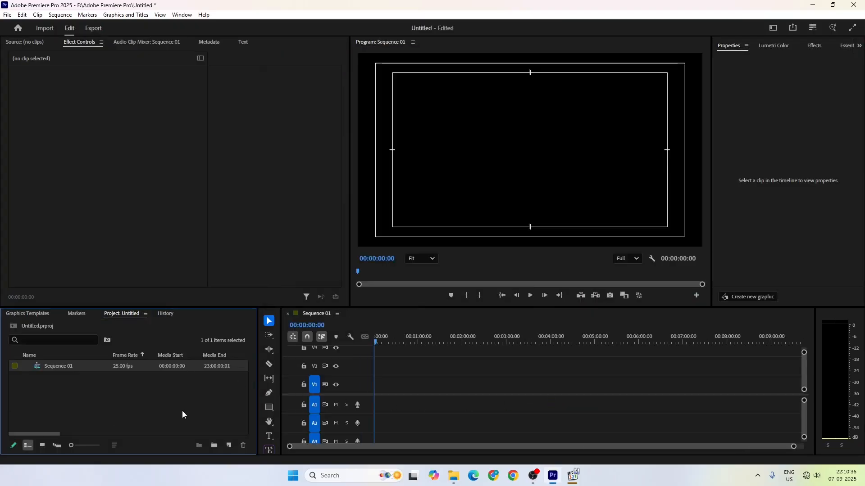
Add a text layer reading "TEXT" near the middle of the program frame
click(269, 437)
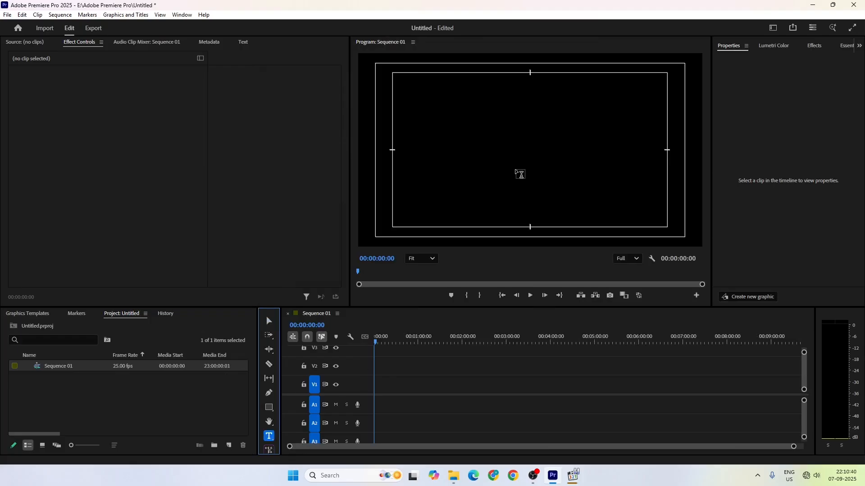
click(520, 156)
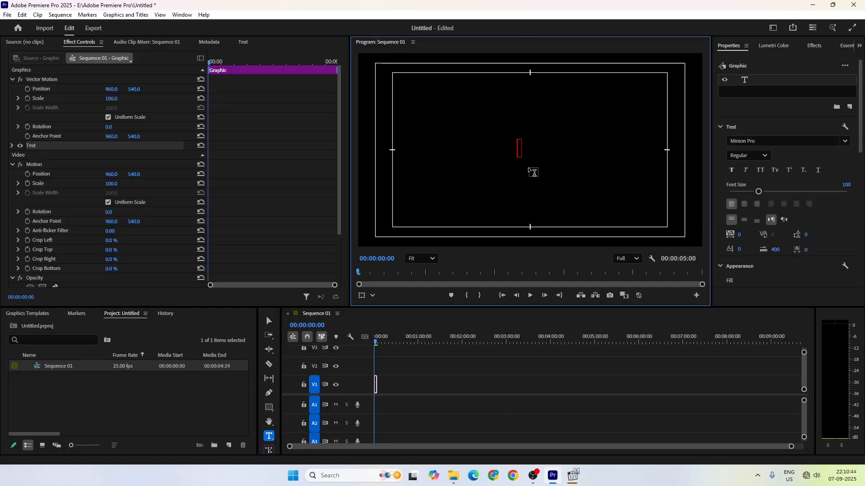
text(TEXT)
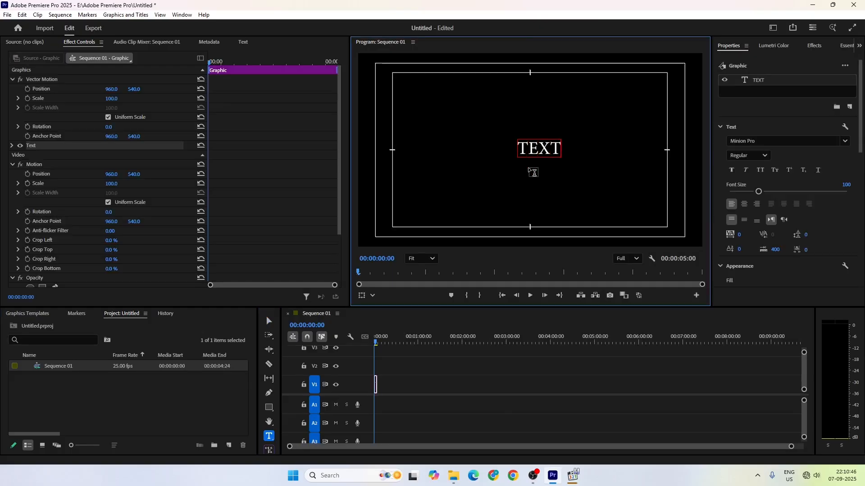
Format the word TEXT in the Impact font with a larger size and centred paragraph alignment
double_click(538, 154)
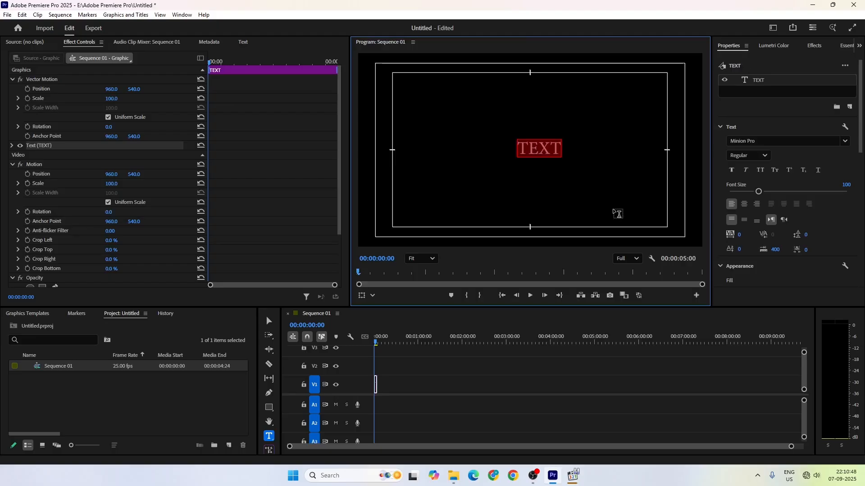
click(783, 141)
key(BackSpace)
text(IMP)
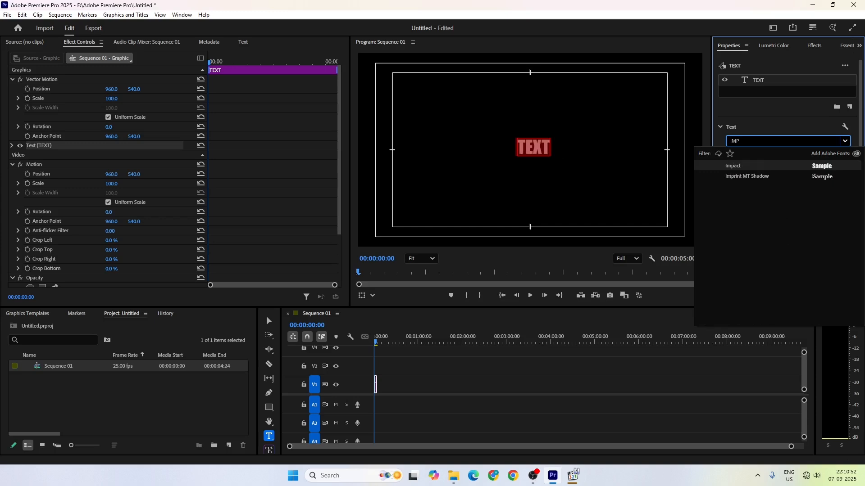
click(787, 167)
drag(760, 192, 812, 193)
click(745, 204)
Centre the text horizontally and vertically in the frame and set its font size to 307
scroll(806, 230, down, 2)
scroll(805, 229, down, 3)
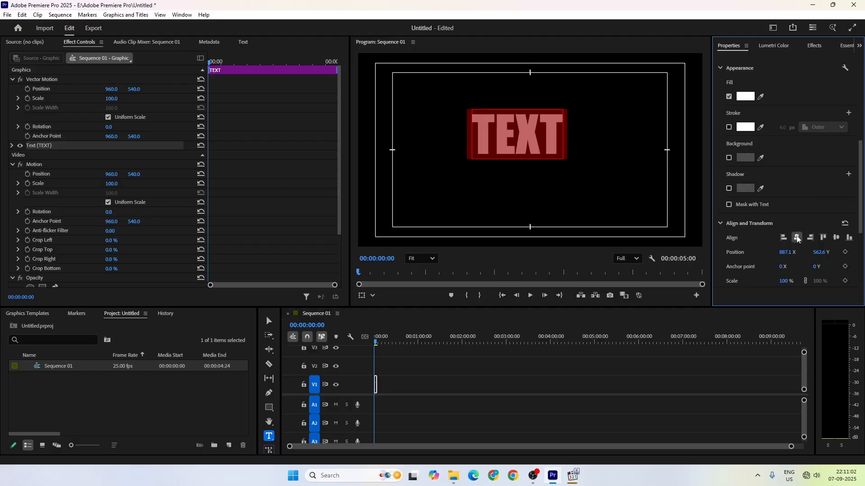
click(798, 237)
click(838, 238)
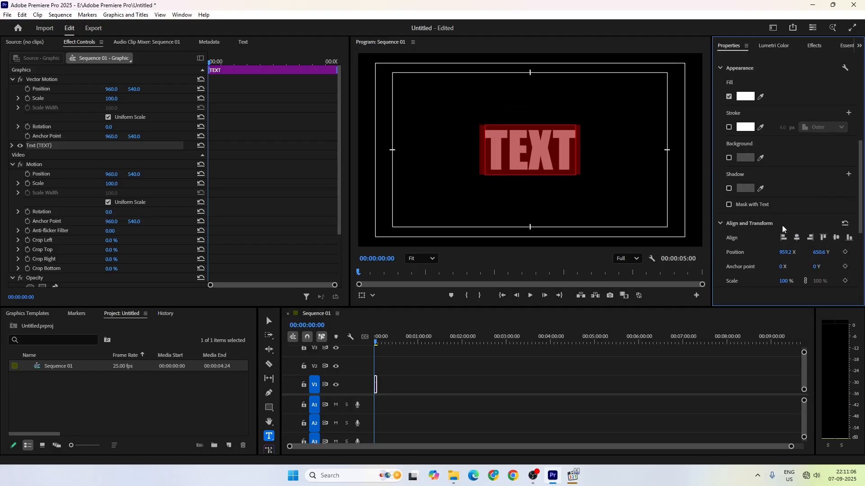
scroll(747, 226, up, 3)
drag(812, 119, 820, 120)
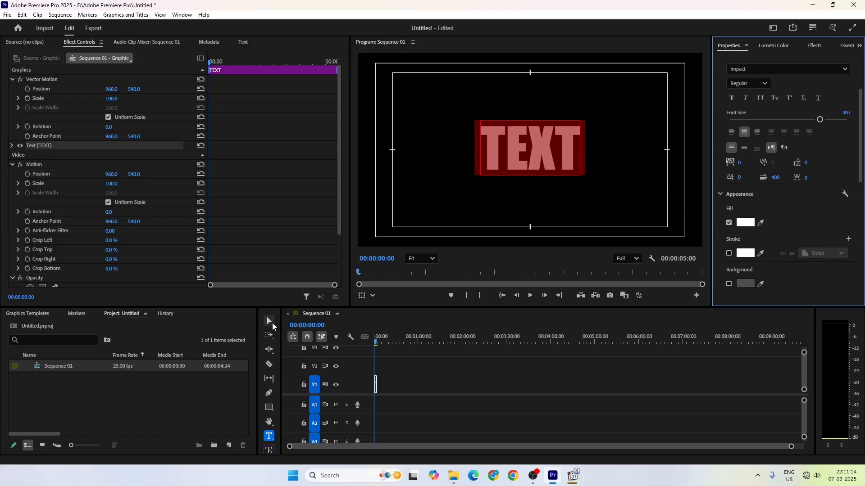
Move the text's anchor point onto the middle of the letter X, at about 62.8, -130.6
click(273, 324)
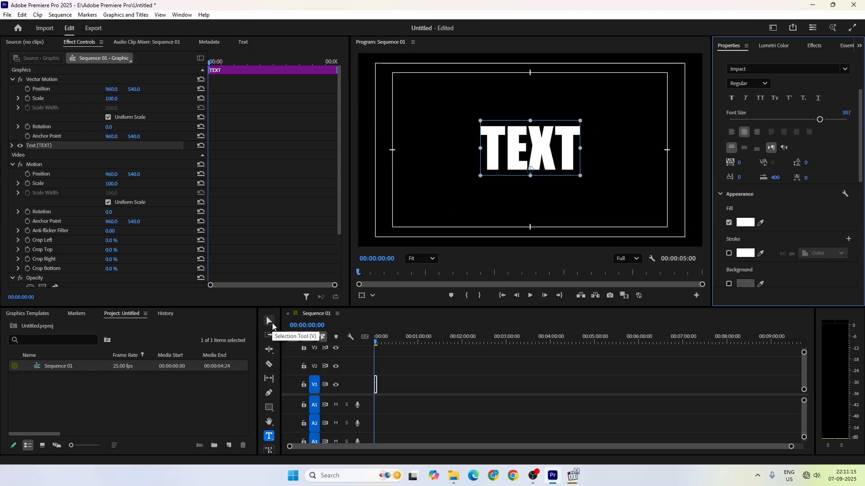
click(530, 172)
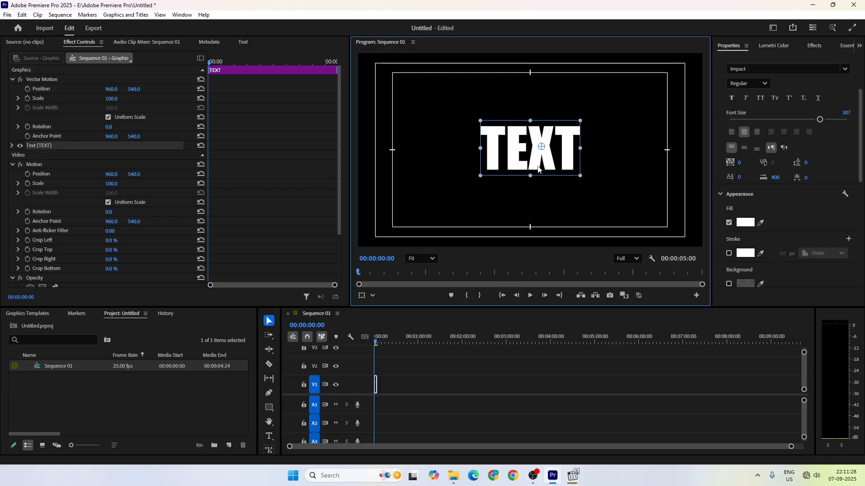
scroll(810, 267, down, 5)
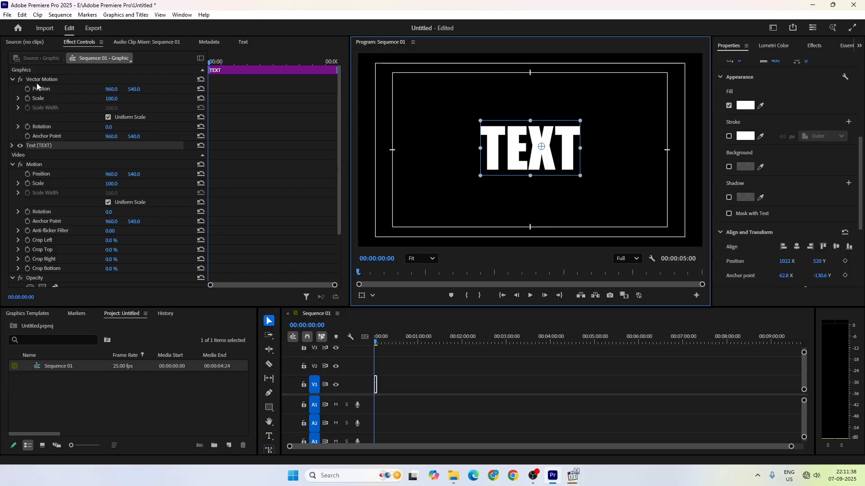
Set the graphic's Vector Motion position to 1022, 520 and recentre the text layer horizontally and vertically in the frame
click(107, 90)
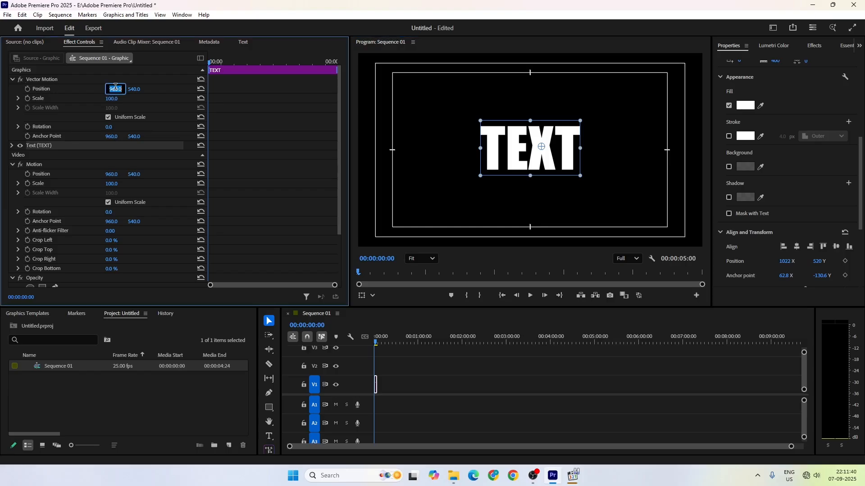
text(1022)
key(Tab)
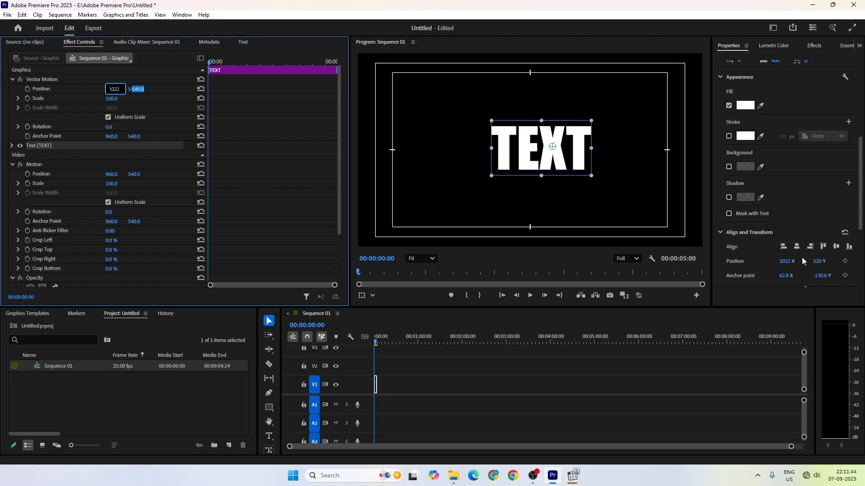
text(520)
key(Return)
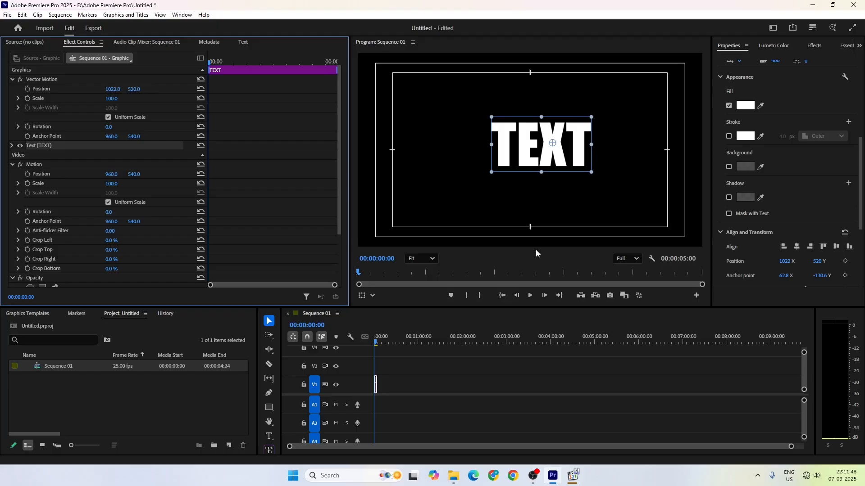
click(797, 248)
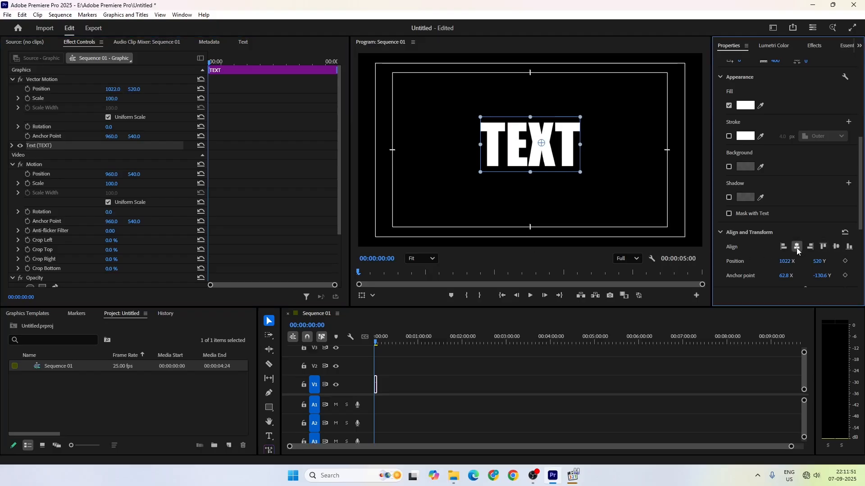
click(836, 247)
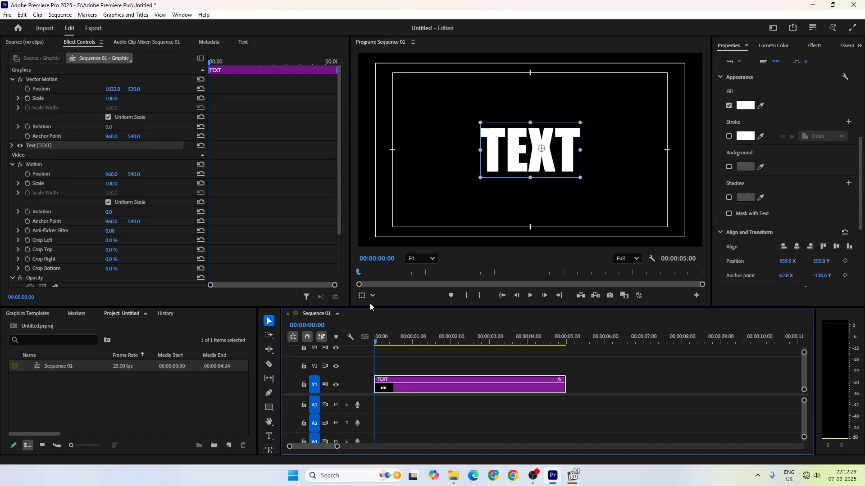
Keyframe the Vector Motion Scale from 100 at the clip start to 2247 at 00:00:02:19
click(28, 99)
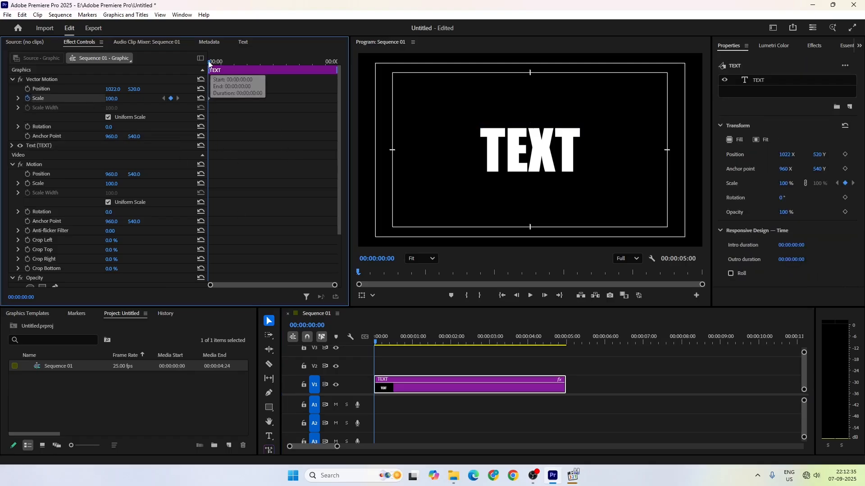
drag(209, 64, 281, 80)
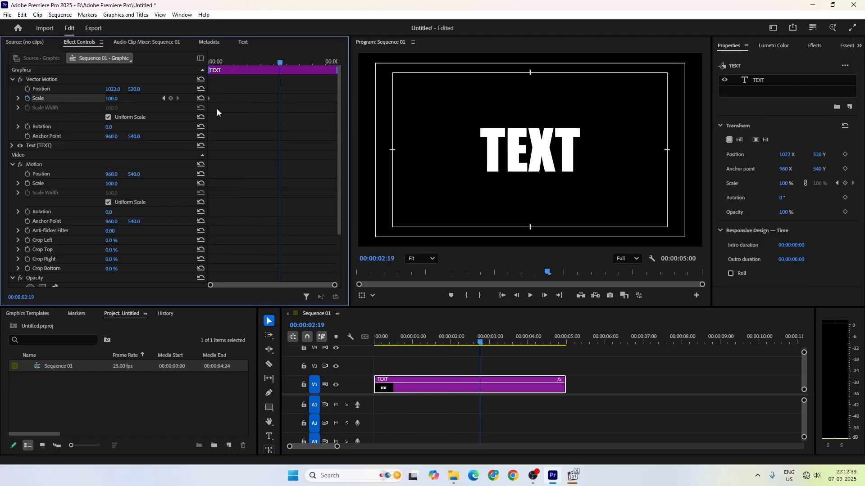
click(170, 98)
drag(110, 101, 864, 101)
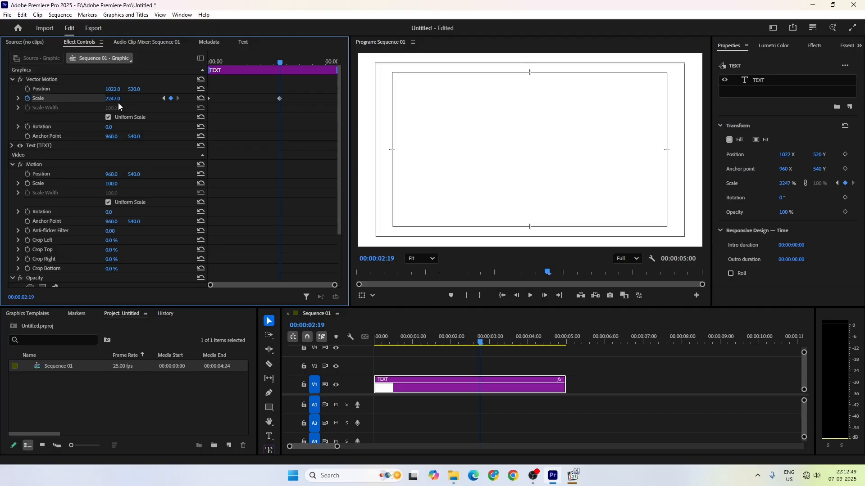
Apply Ease Out and Ease In to the second Scale keyframe at 00:00:02:19
drag(480, 345, 377, 404)
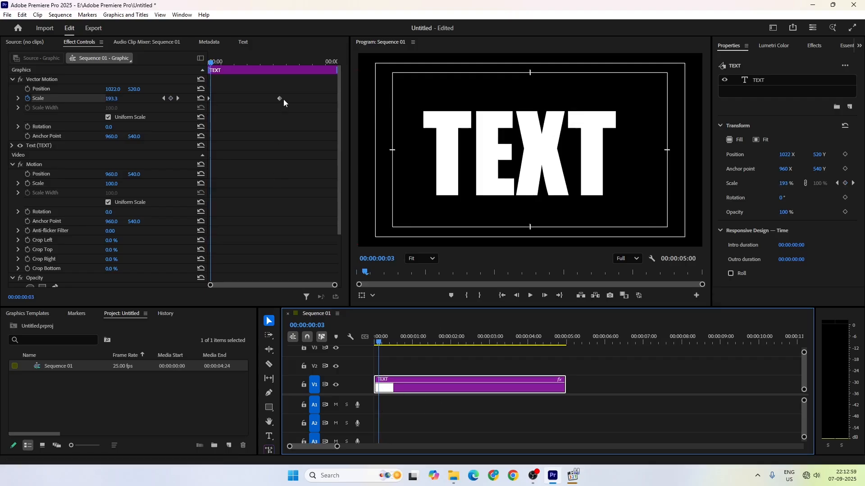
drag(211, 64, 266, 76)
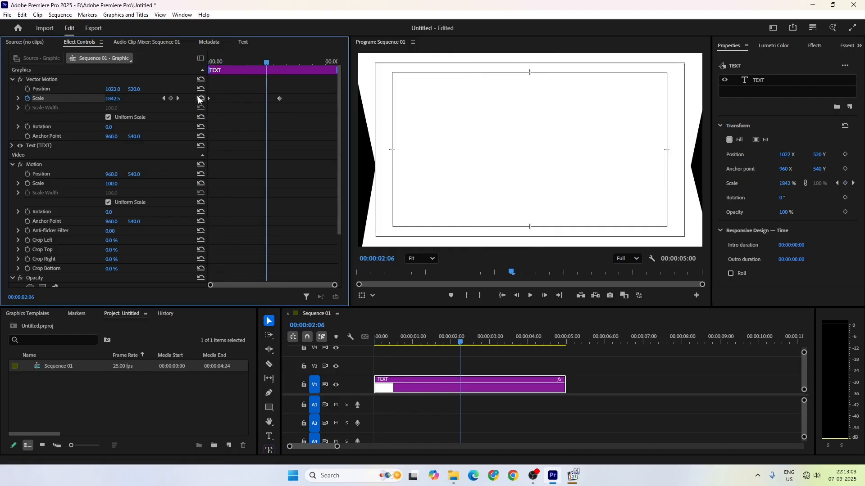
click(177, 98)
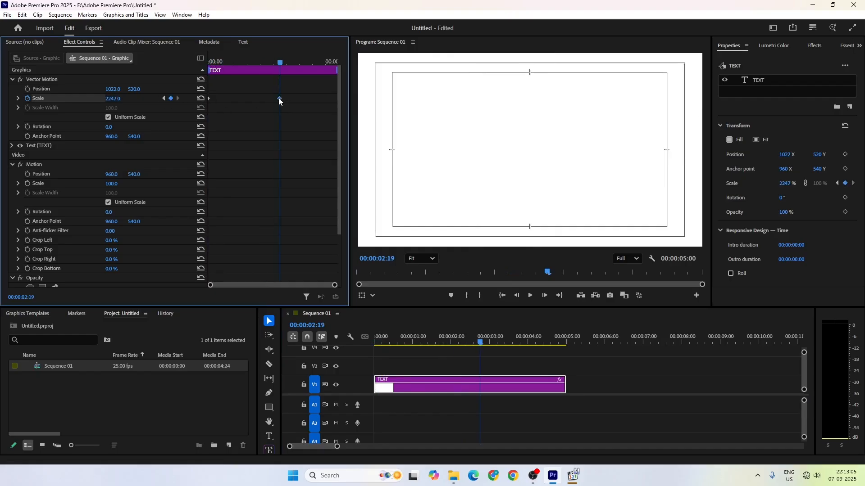
right_click(280, 99)
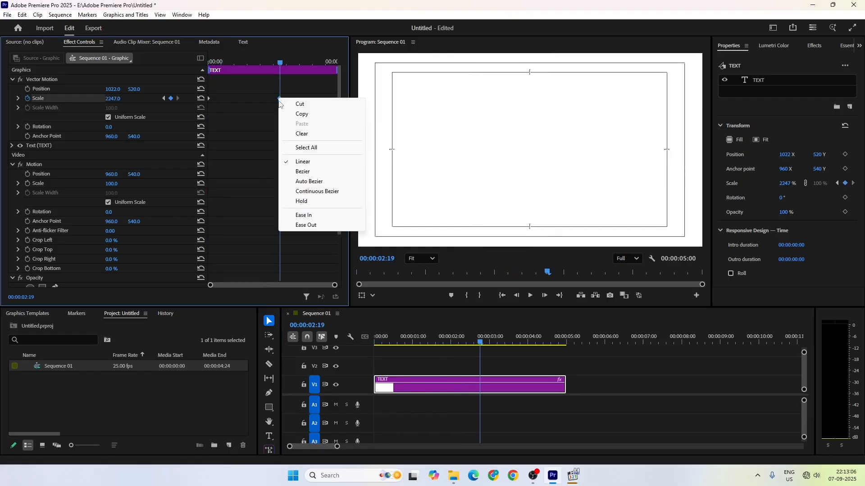
click(312, 226)
right_click(279, 99)
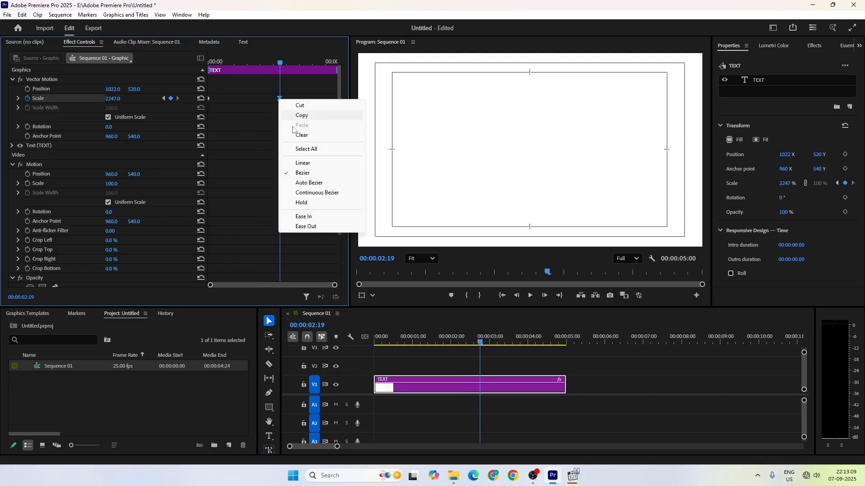
click(303, 216)
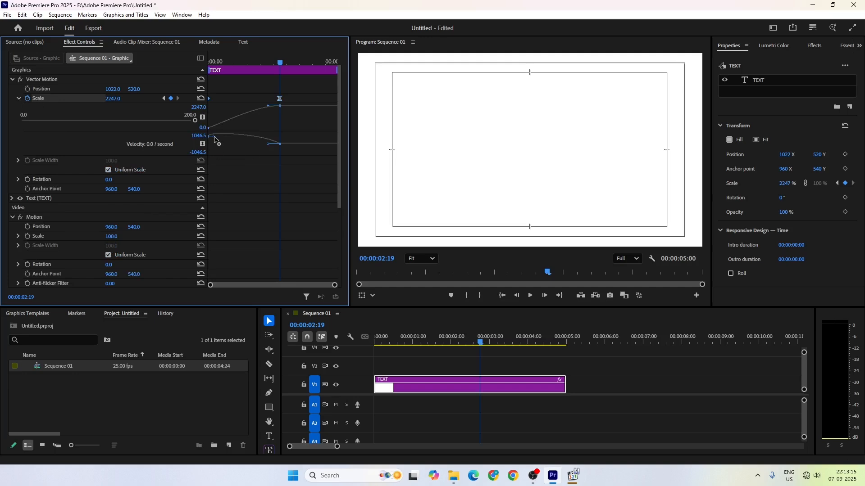
Reshape the Scale velocity curve into a slow start with a sharp late peak, and play the animation from the start
drag(214, 139, 259, 147)
drag(263, 144, 253, 146)
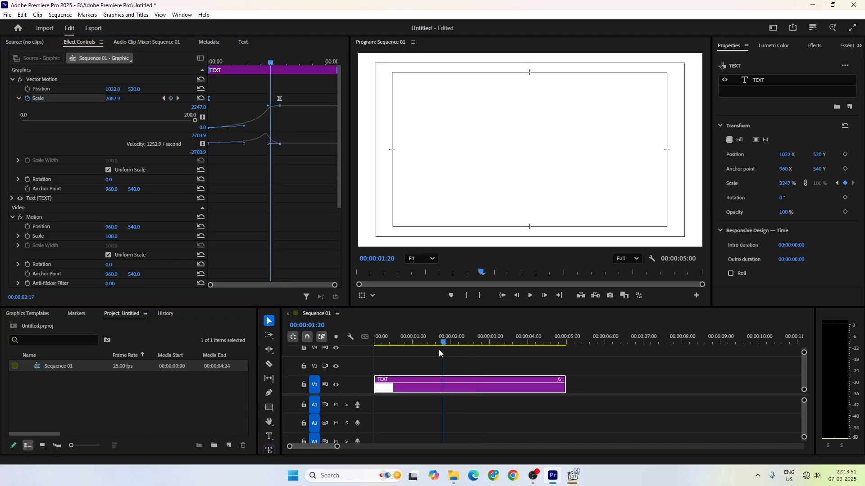
drag(439, 350, 369, 367)
click(530, 296)
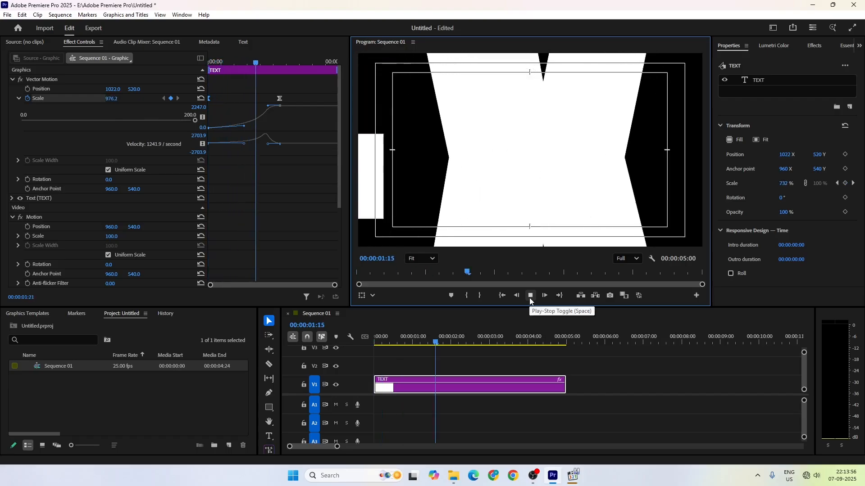
click(529, 297)
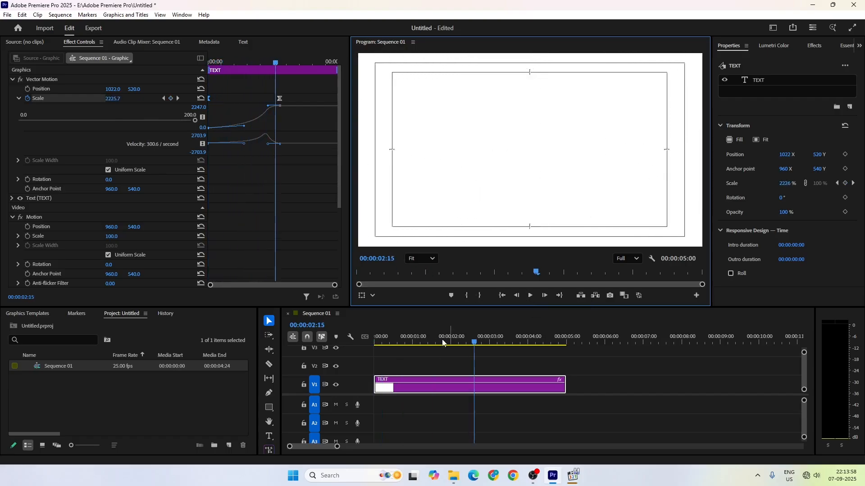
Move the TEXT clip from track V1 up to track V2
click(441, 390)
drag(440, 390, 440, 369)
Import the video 1.mp4 and place it on V1 at the sequence start, beneath the TEXT clip
click(165, 403)
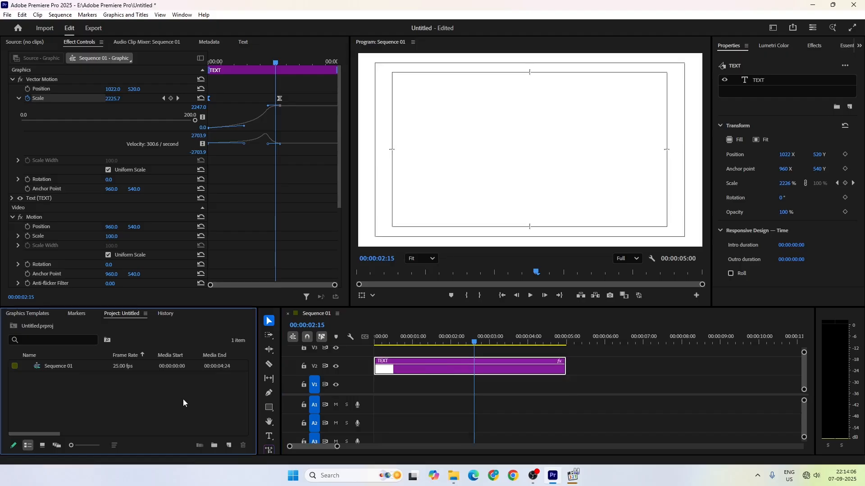
double_click(183, 399)
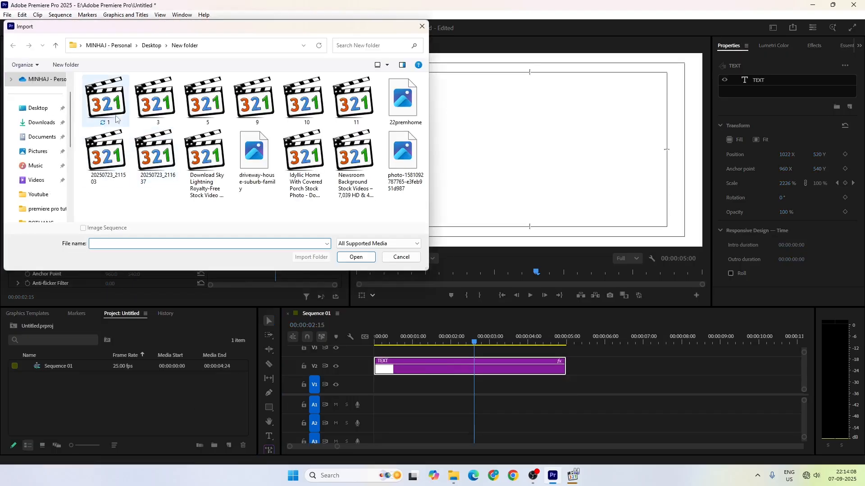
double_click(116, 118)
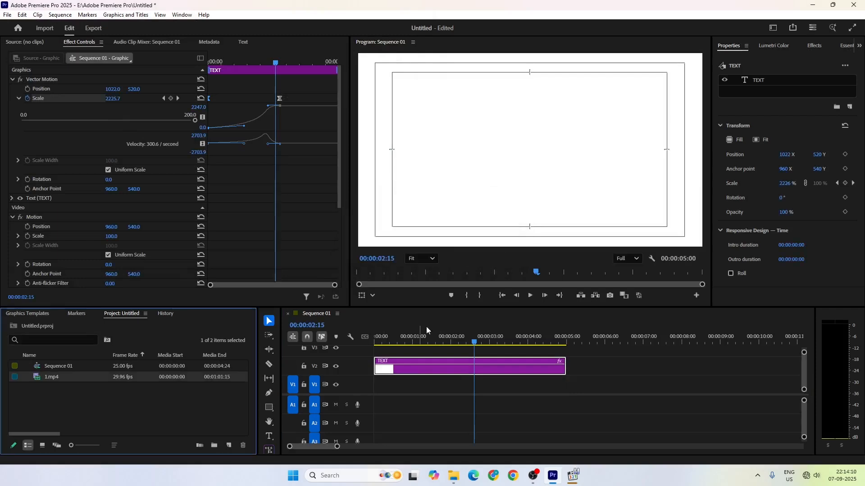
mouse_move(69, 380)
mouse_down()
mouse_move(428, 388)
mouse_move(374, 392)
mouse_up()
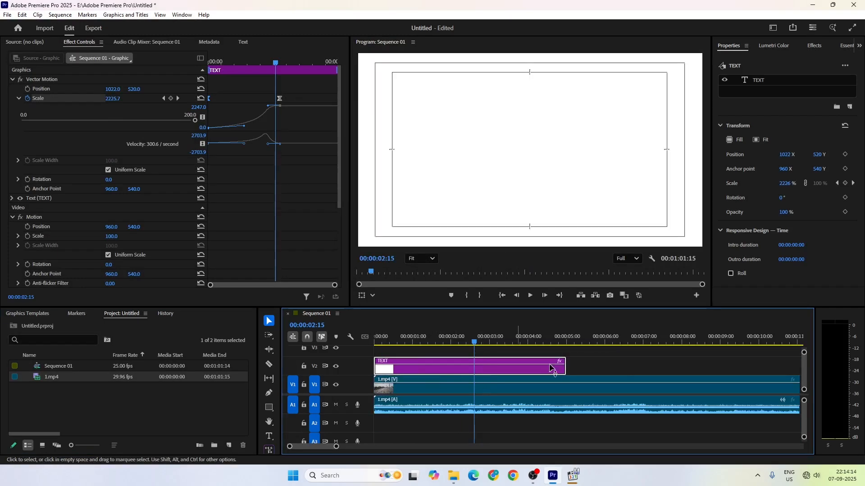
Cut the 1.mp4 clip at about 00:00:06:07, beyond the end of the TEXT clip, and delete the remainder
key(c)
click(615, 391)
key(v)
click(644, 395)
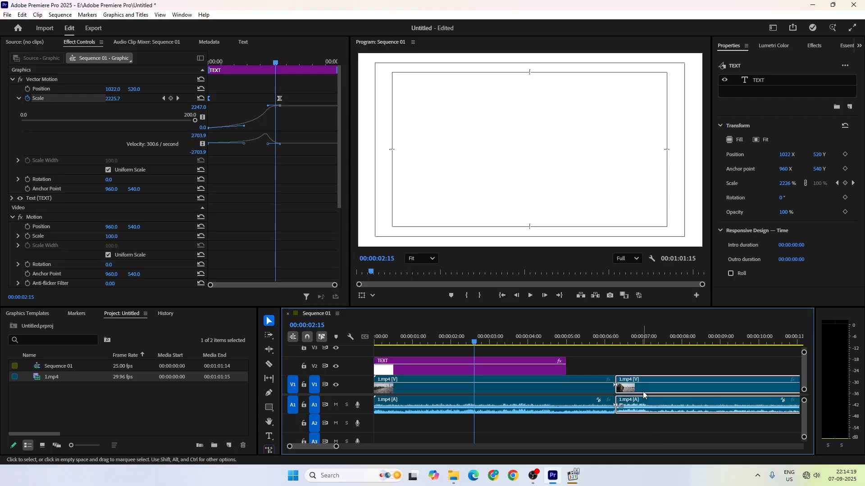
key(Delete)
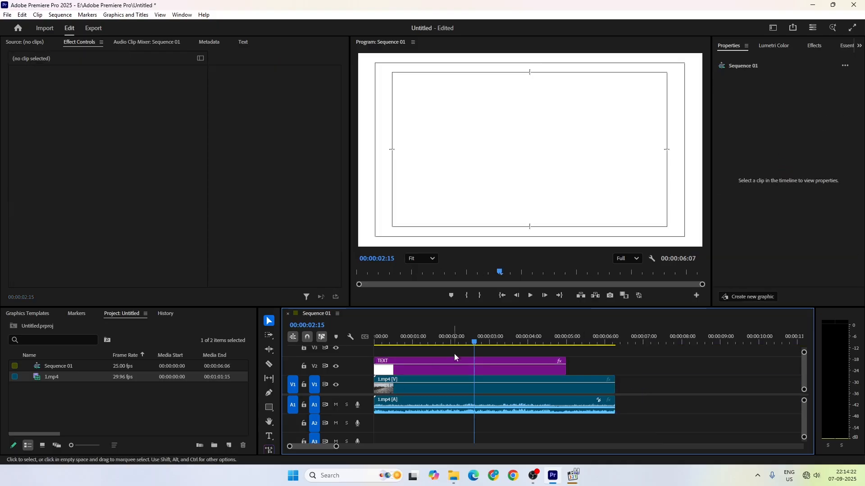
Play the sequence from the start, mute audio track A1, and move the playhead to 00:00:02:07
key(Home)
key(space)
click(336, 404)
drag(391, 345, 460, 380)
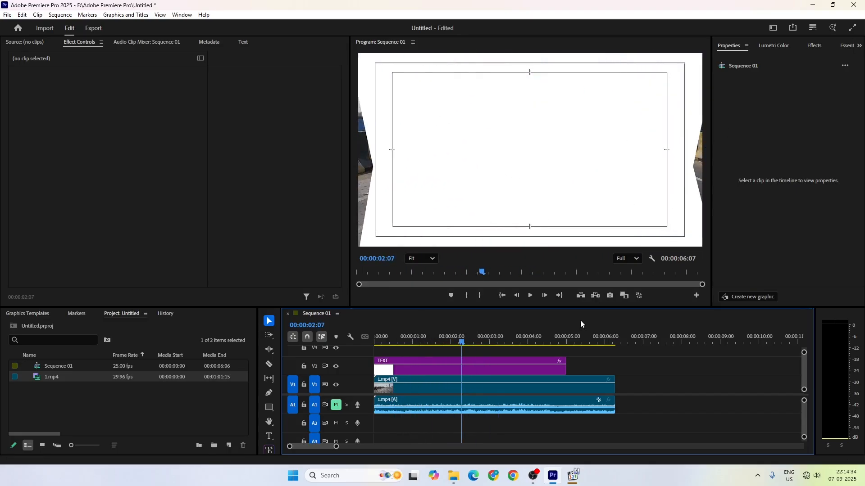
Find the Track Matte Key effect by searching for TRAC and apply it to the 1.mp4 clip on V1
click(430, 386)
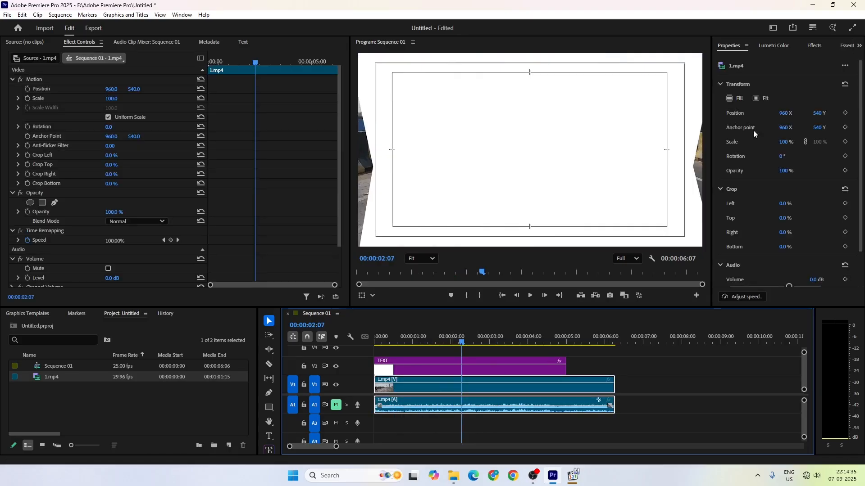
click(814, 46)
click(743, 66)
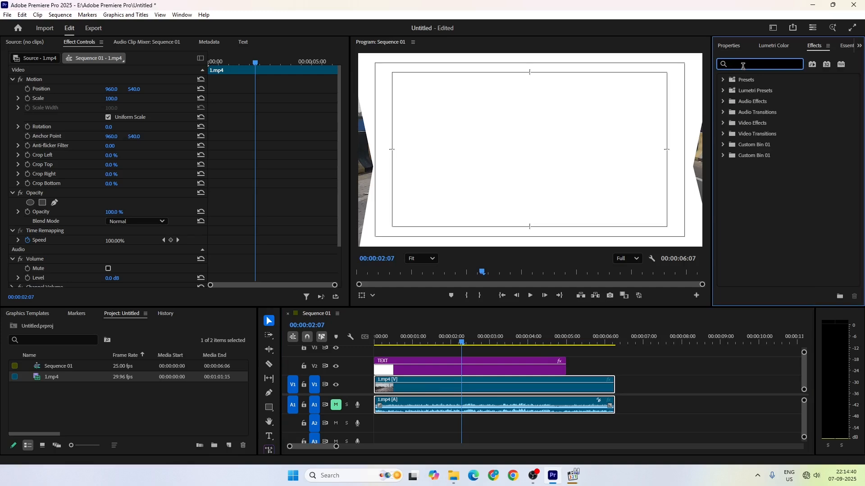
text(TRA)
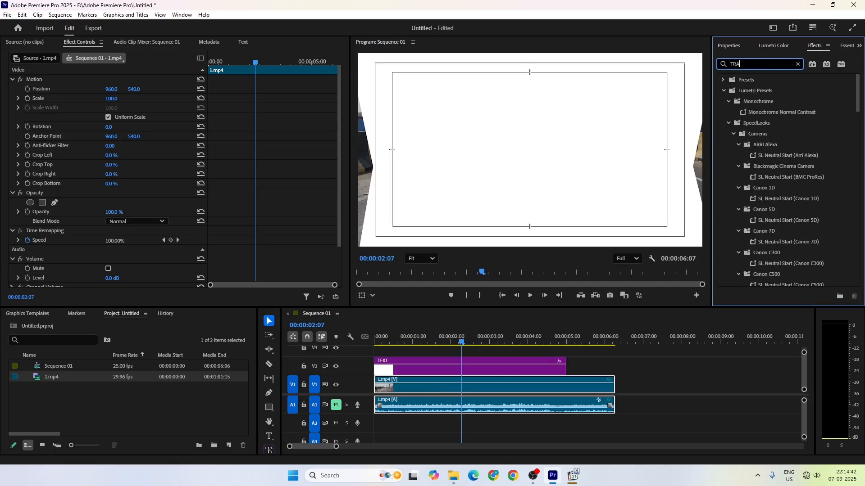
text(C)
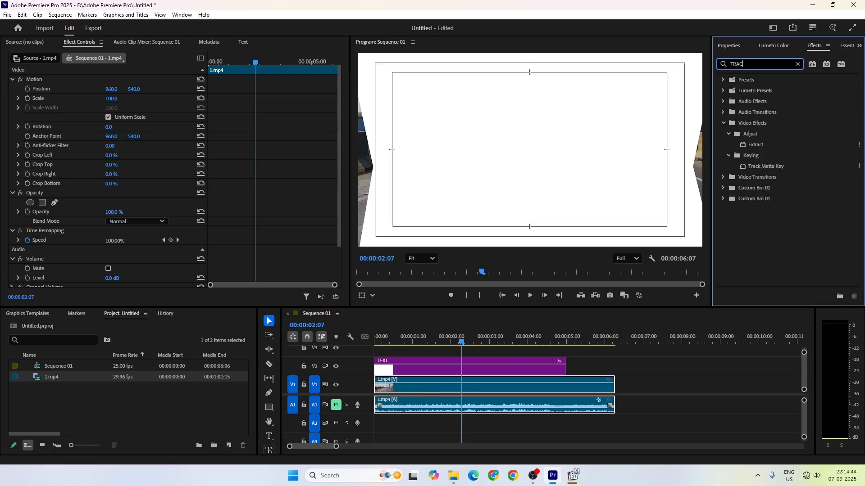
double_click(769, 166)
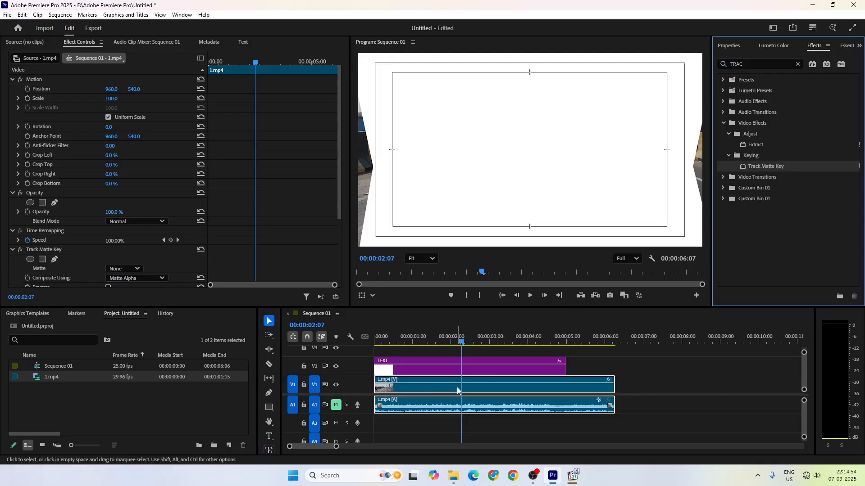
Set the Track Matte Key's matte source to Video 2 on the 1.mp4 clip
scroll(172, 261, down, 1)
scroll(172, 262, down, 1)
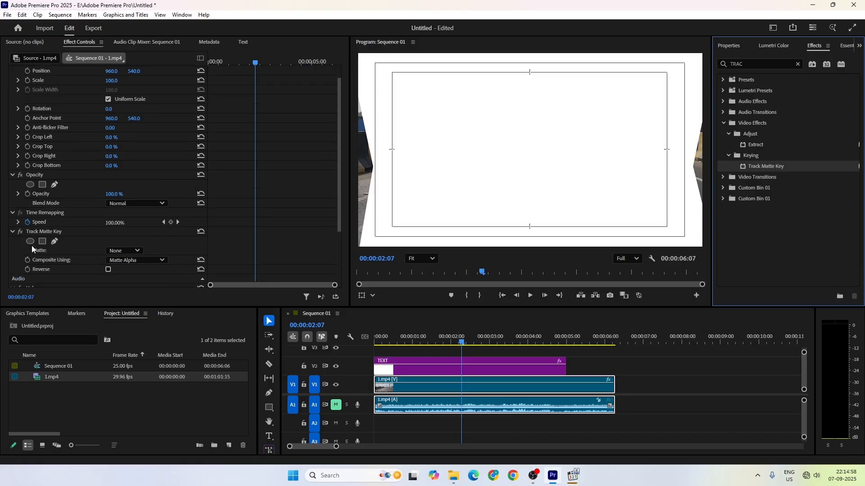
click(137, 254)
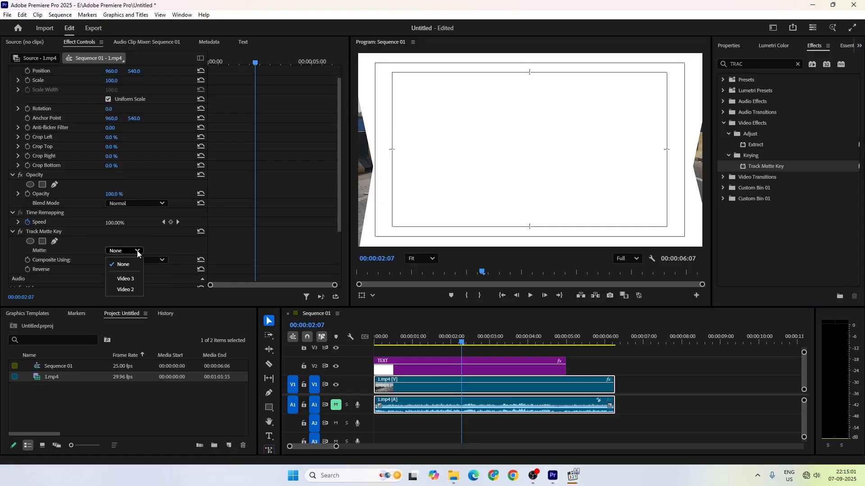
click(126, 290)
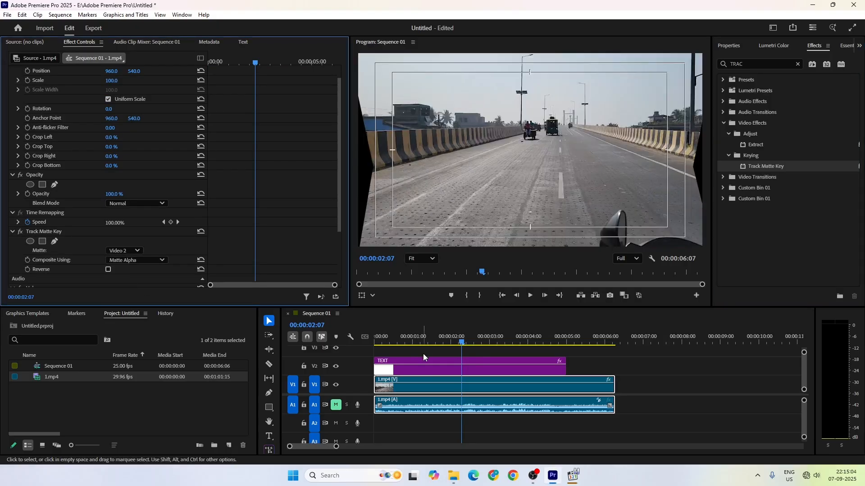
Play the masked text animation from the sequence start and stop at about 00:00:03:07
drag(463, 346, 367, 355)
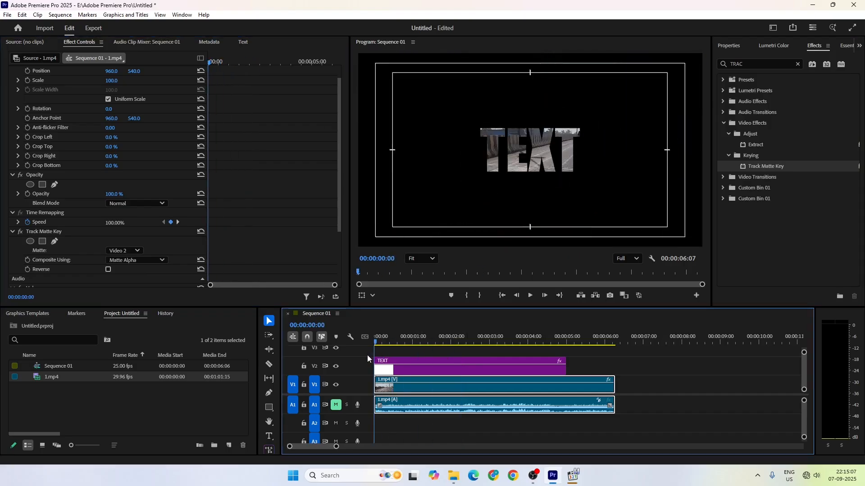
click(530, 296)
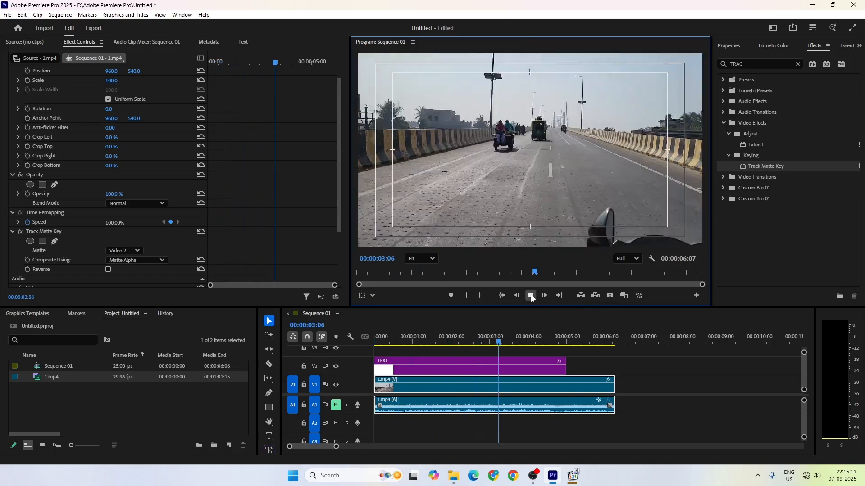
click(531, 297)
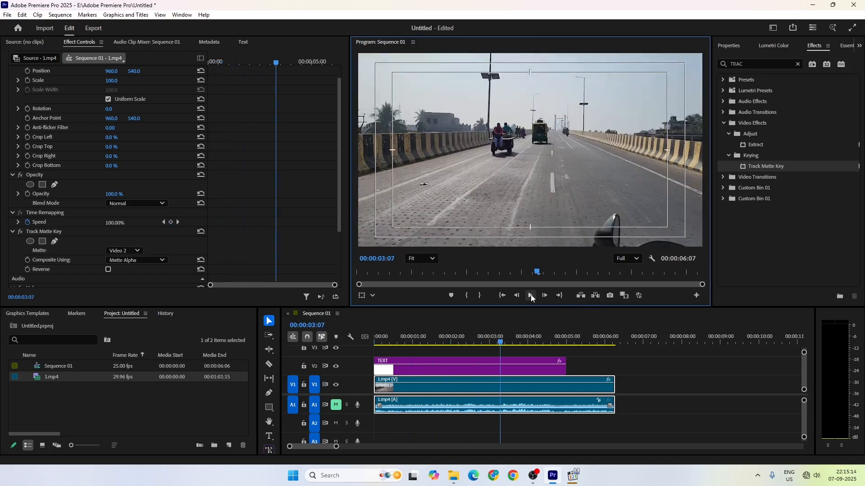